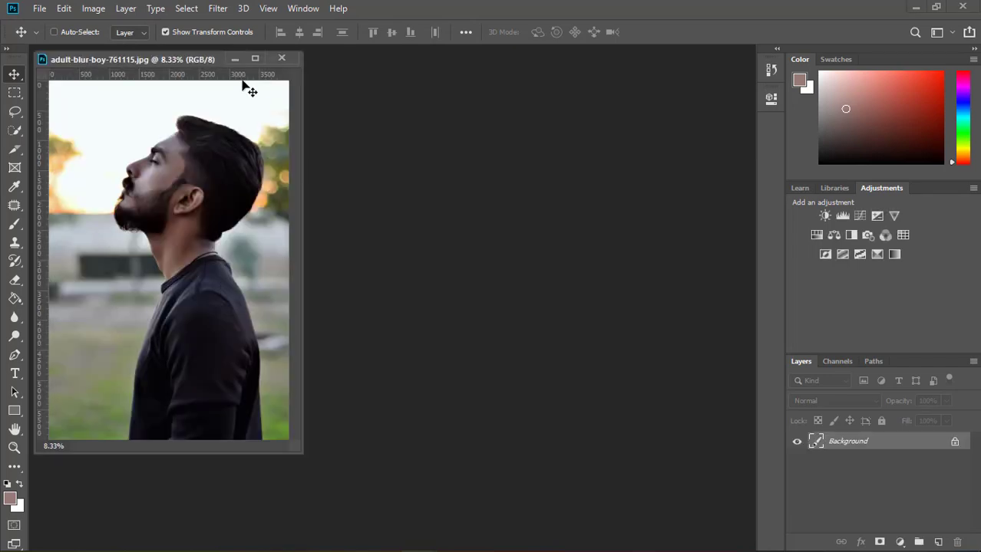
Step: Dock the floating photo document and convert its locked Background into an editable layer with the default settings
left_click_drag(214, 57, 213, 46)
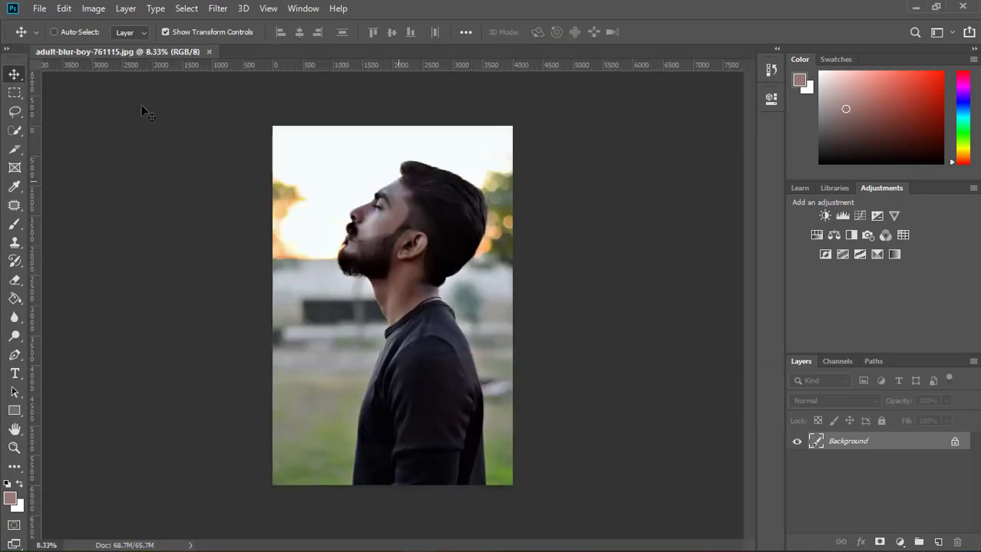
double_click(949, 449)
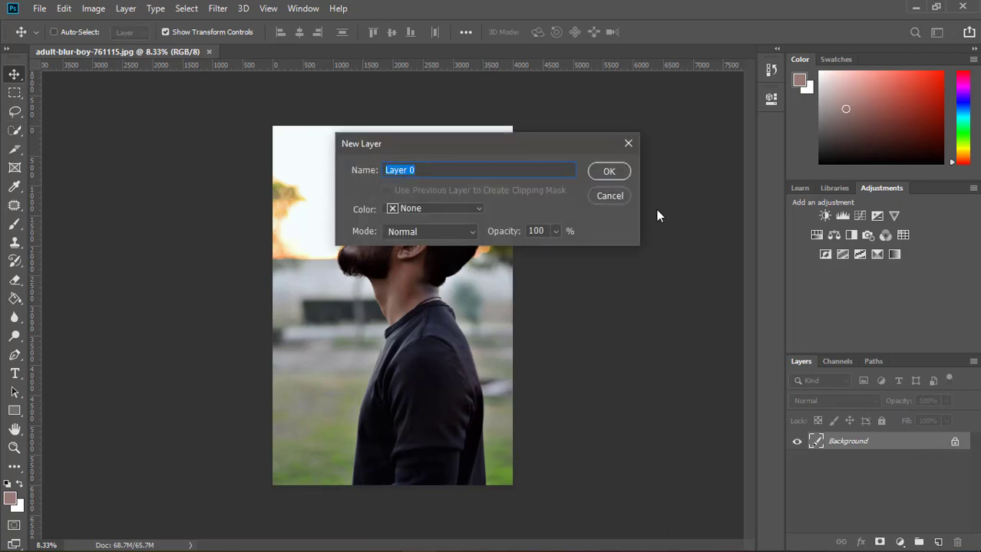
left_click(617, 172)
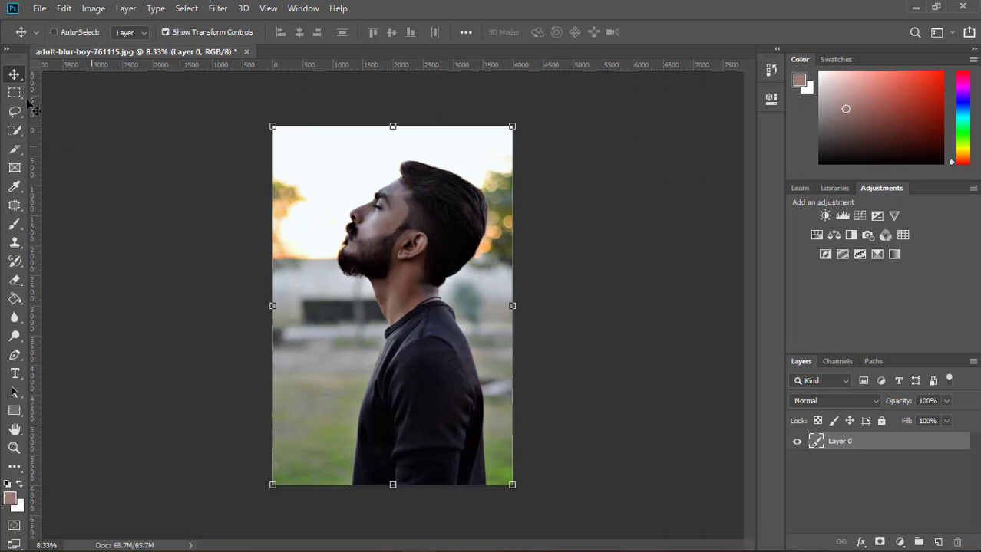
Step: Select the man's head and neck with the Quick Selection tool and copy them to a new layer, leaving nothing selected
left_click(14, 130)
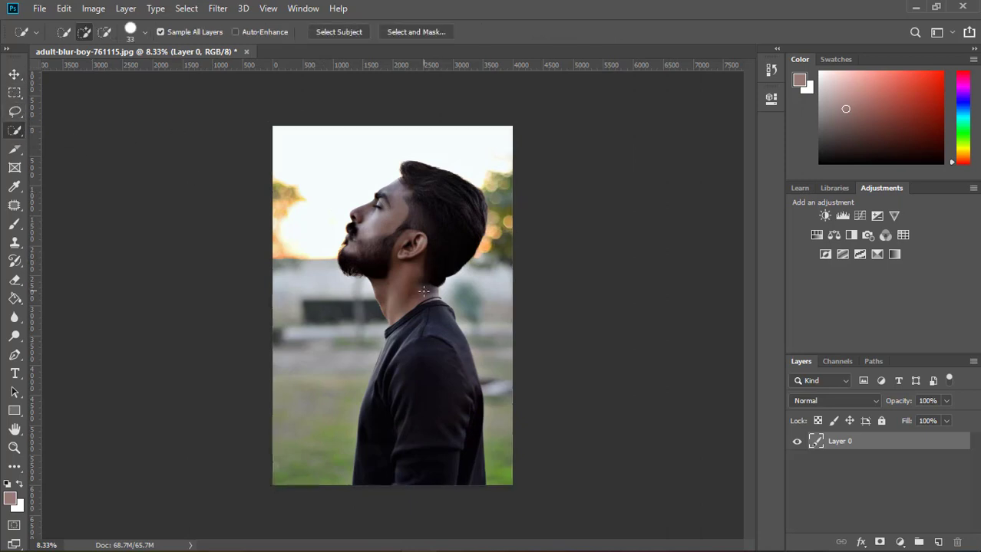
mouse_move(384, 229)
left_mouse_down()
mouse_move(422, 291)
mouse_move(376, 296)
mouse_move(468, 207)
mouse_move(376, 205)
left_mouse_up()
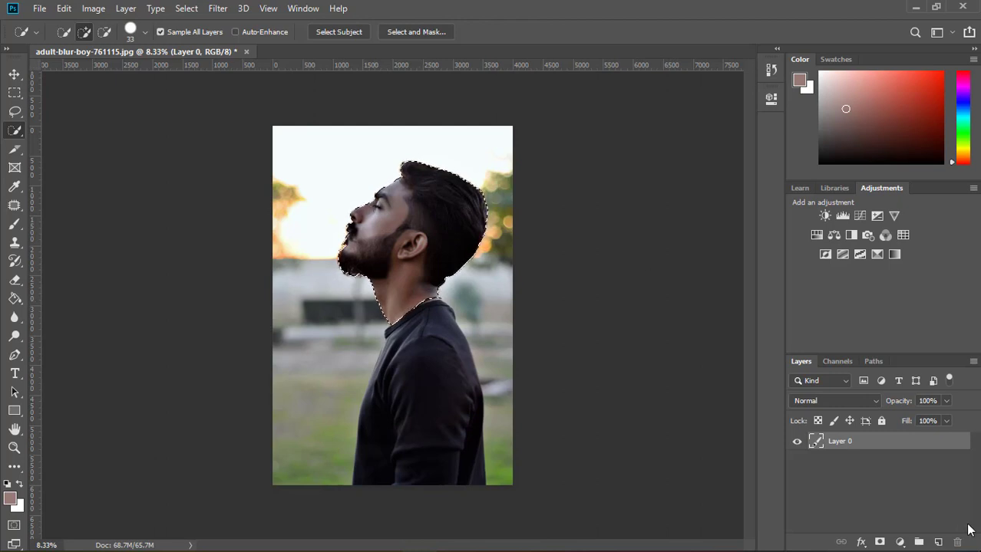
left_click(936, 542)
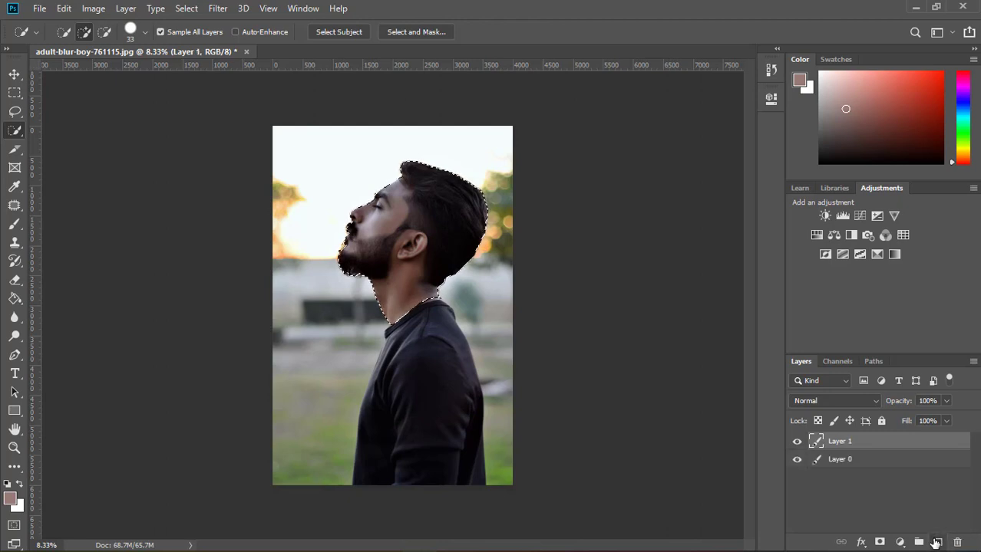
key("ctrl+d")
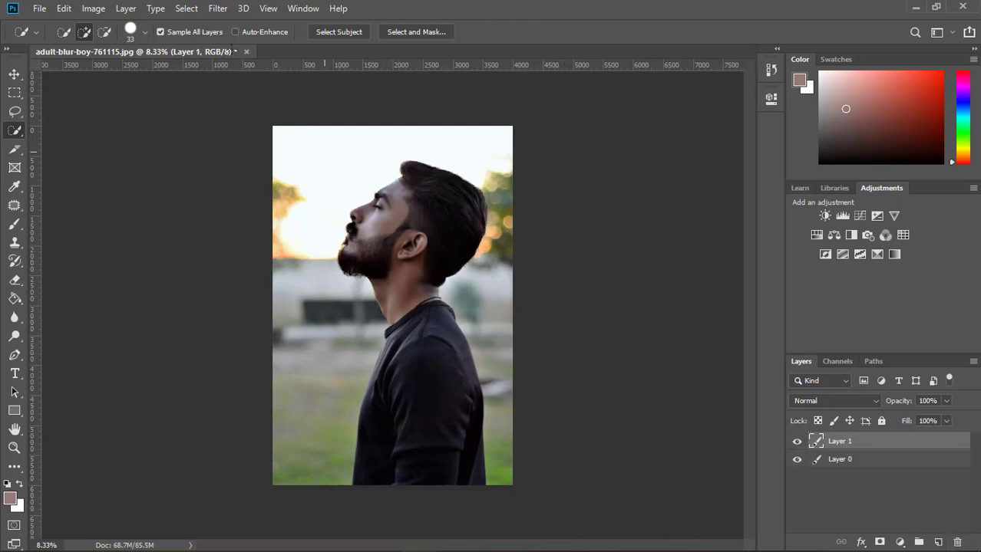
Step: Apply a Levels adjustment to the head layer with the midtone input level set to 2.58
left_click(93, 9)
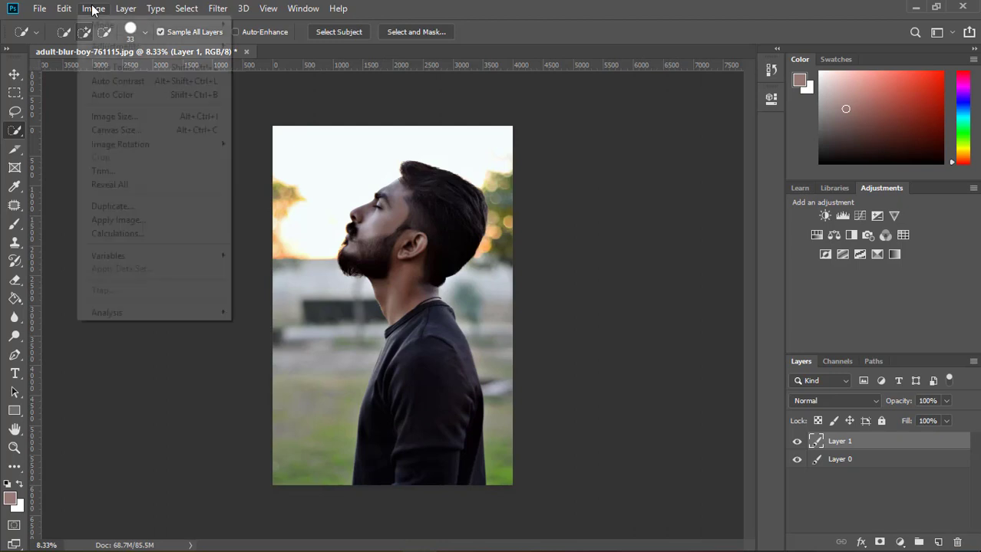
mouse_move(119, 47)
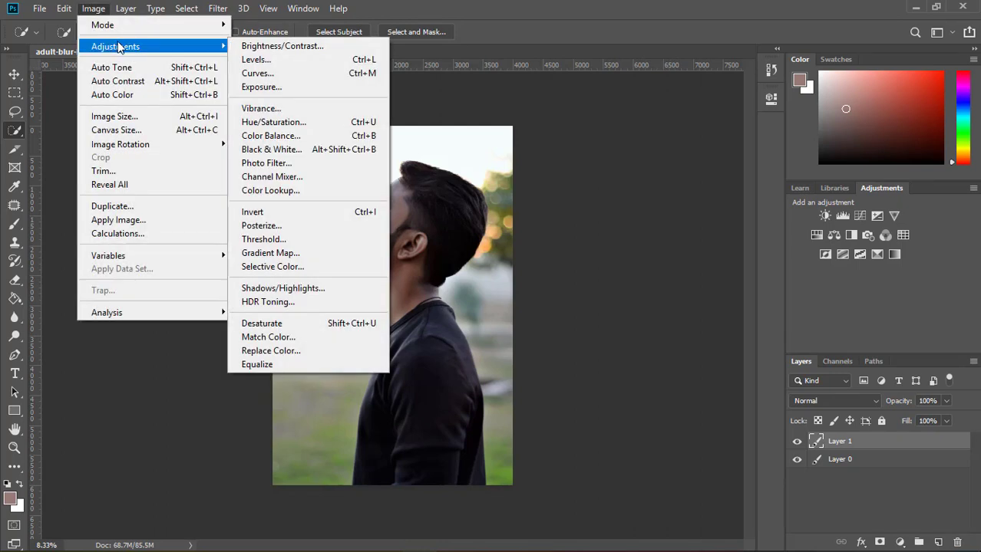
left_click(257, 60)
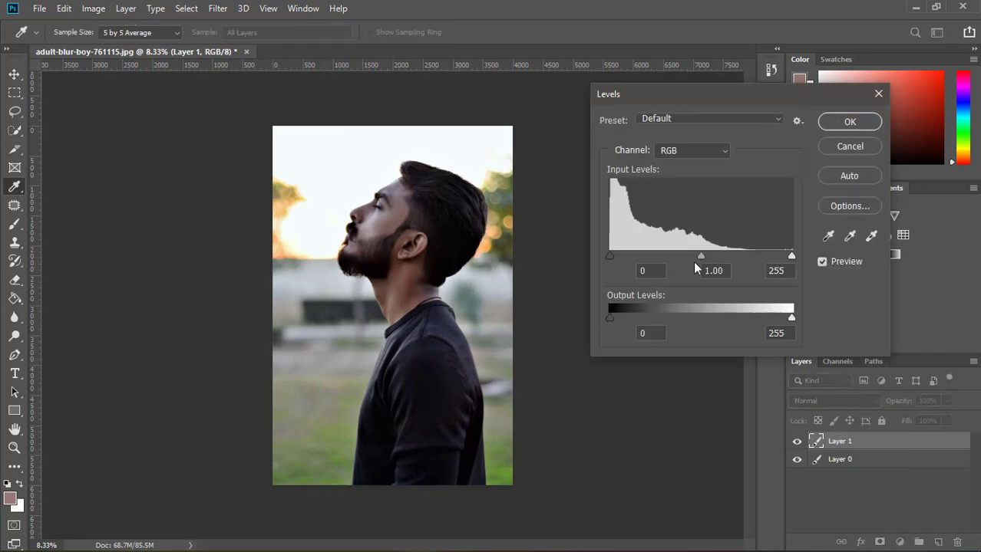
left_click_drag(699, 256, 640, 258)
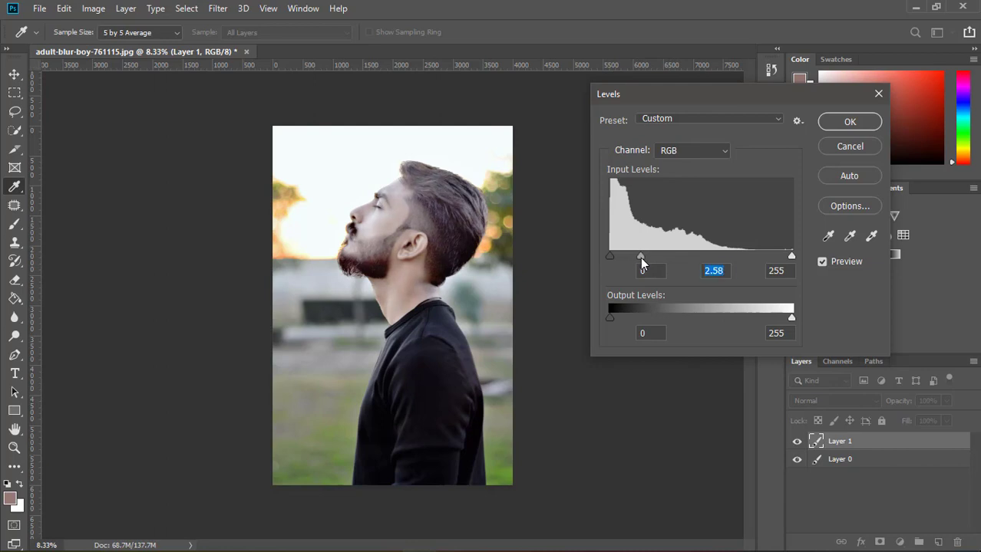
left_click(861, 121)
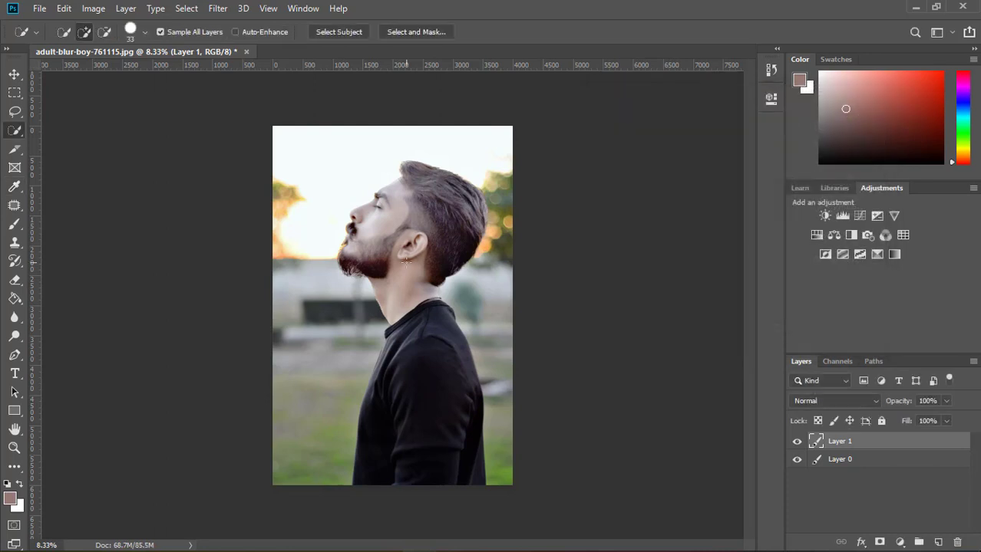
Step: Apply Color Balance to the head layer's midtones with color levels +53, -24 and -31
left_click(94, 12)
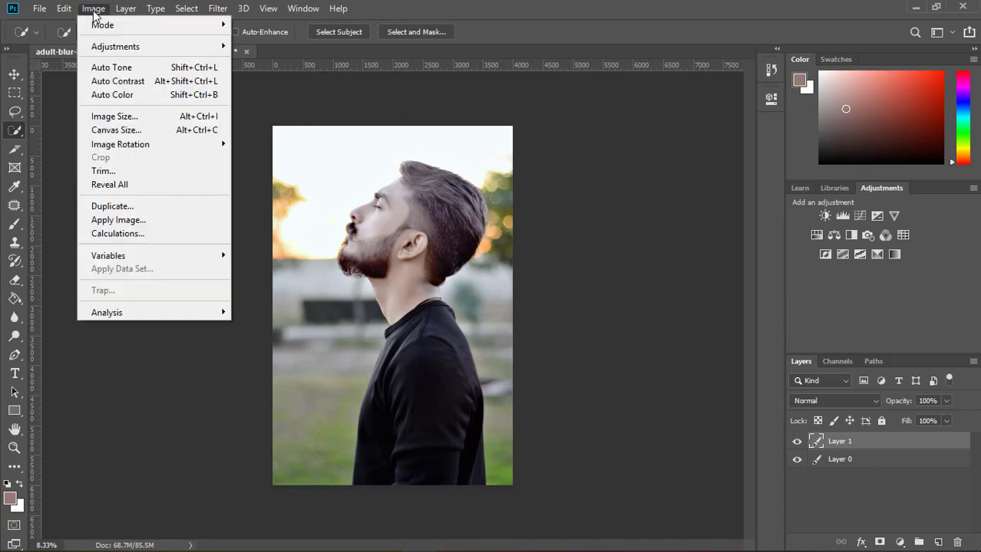
mouse_move(123, 51)
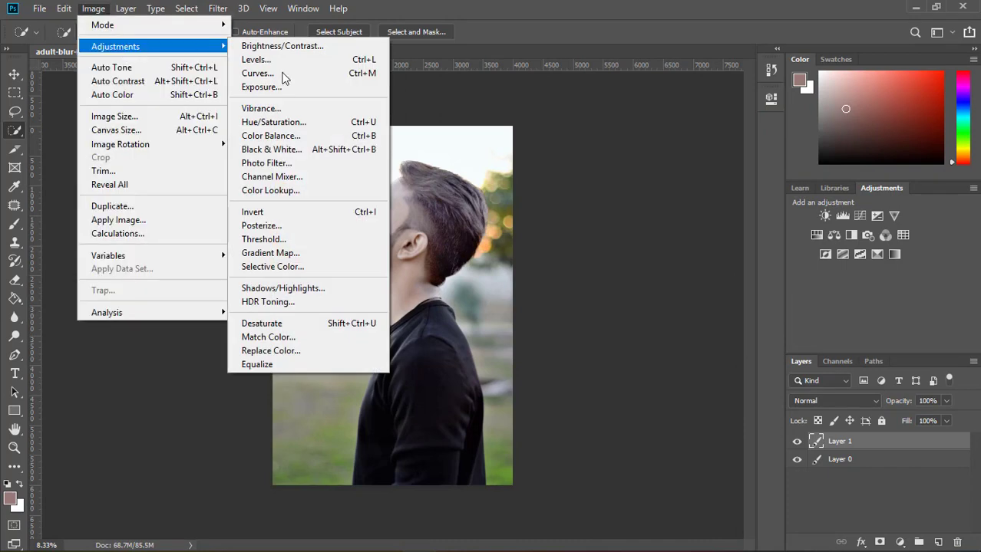
left_click(276, 136)
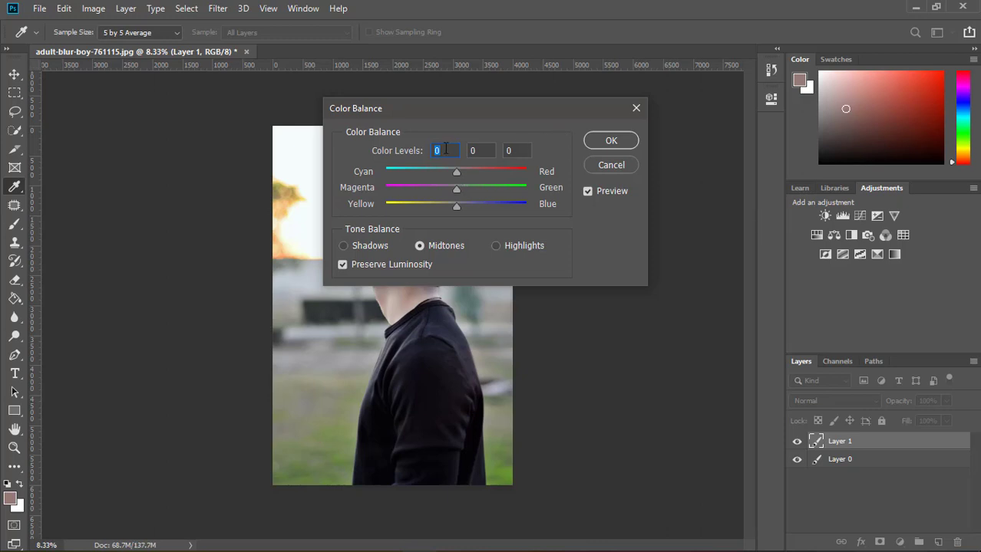
type("+53")
left_click(487, 146)
type("-24")
key("Tab")
type("-31")
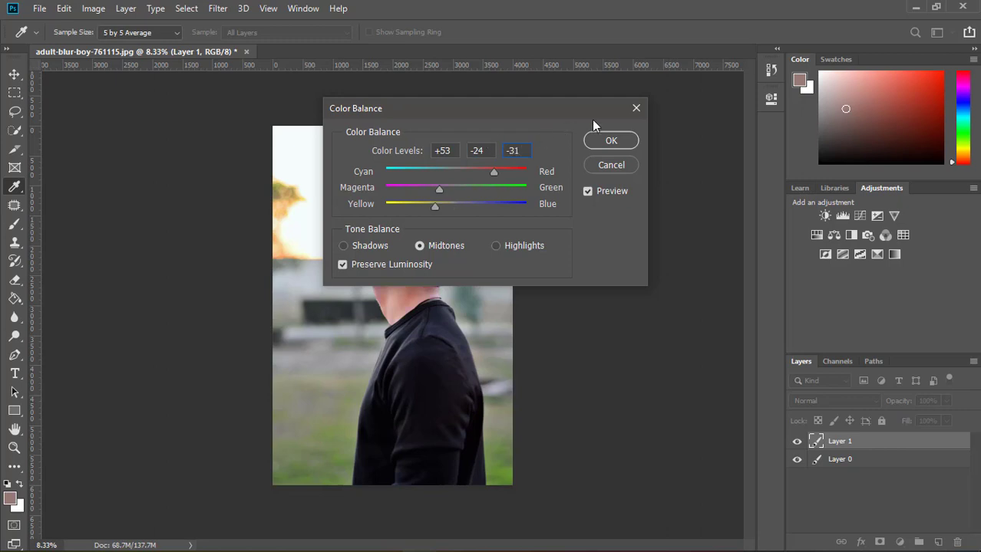
left_click(496, 246)
left_click(418, 246)
left_click(609, 142)
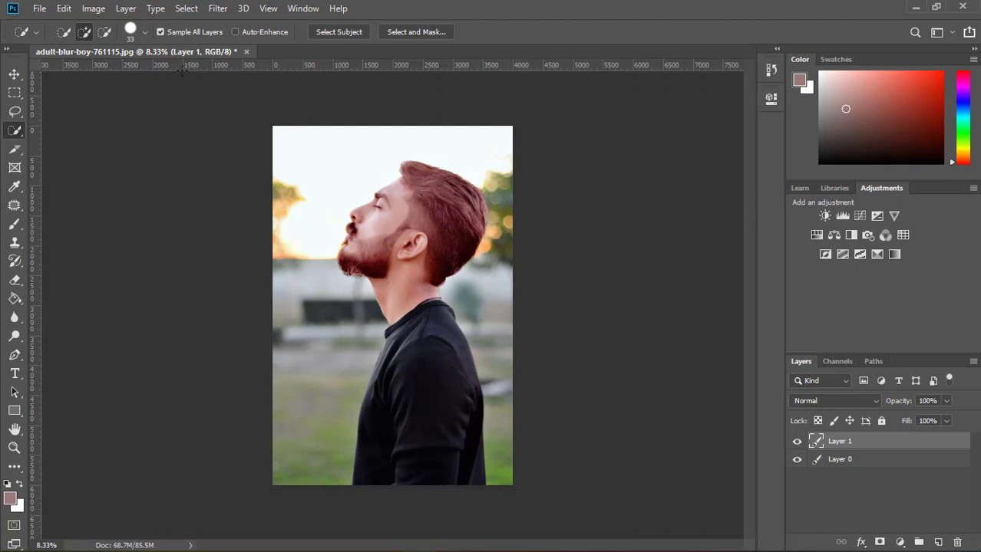
Step: Duplicate the head layer and apply Match Color to the copy with luminance 102, color intensity 167 and fade 100
key("ctrl+j")
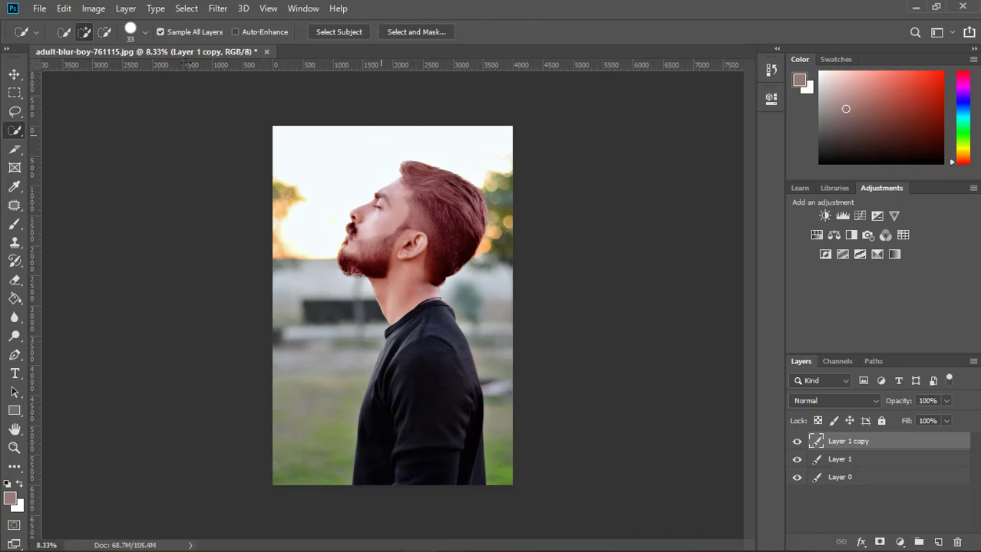
left_click(101, 9)
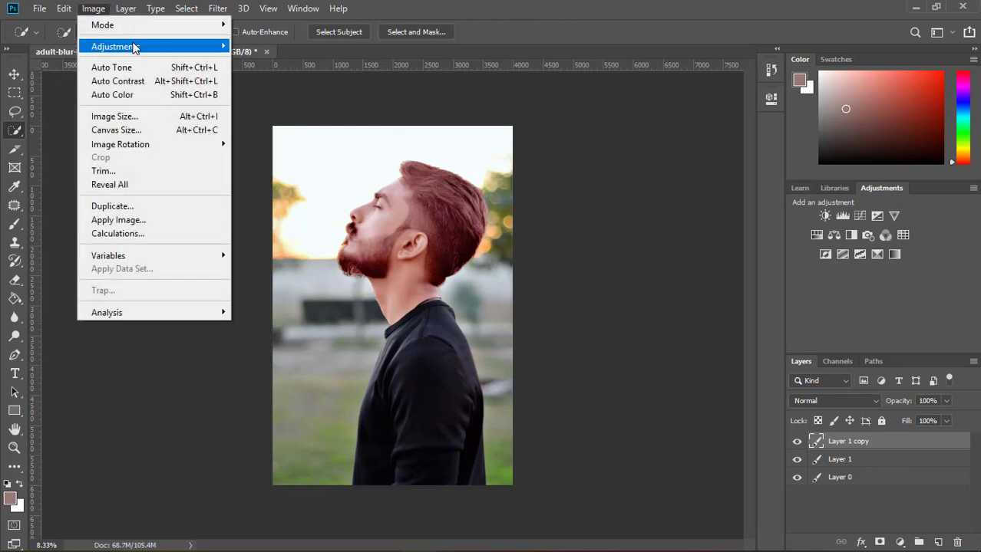
mouse_move(135, 47)
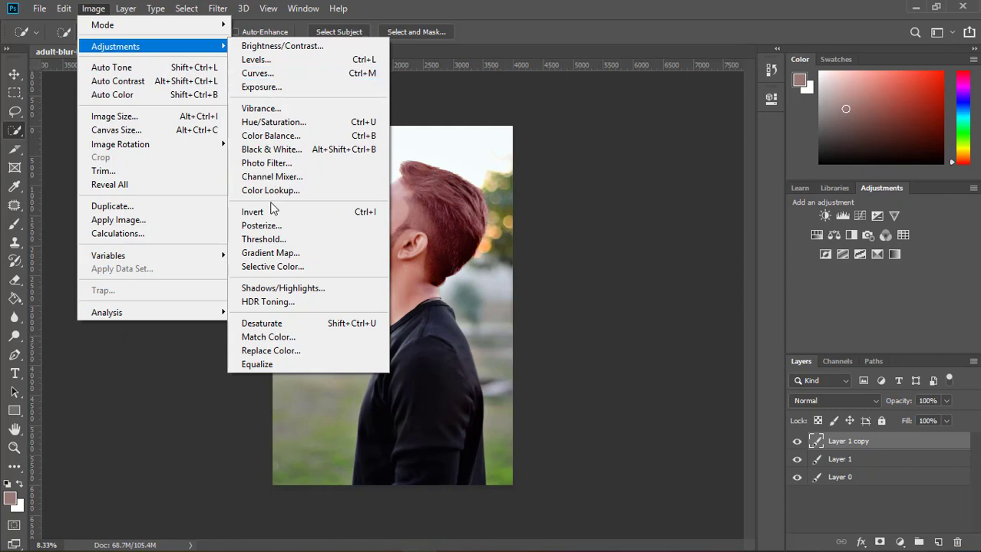
left_click(257, 336)
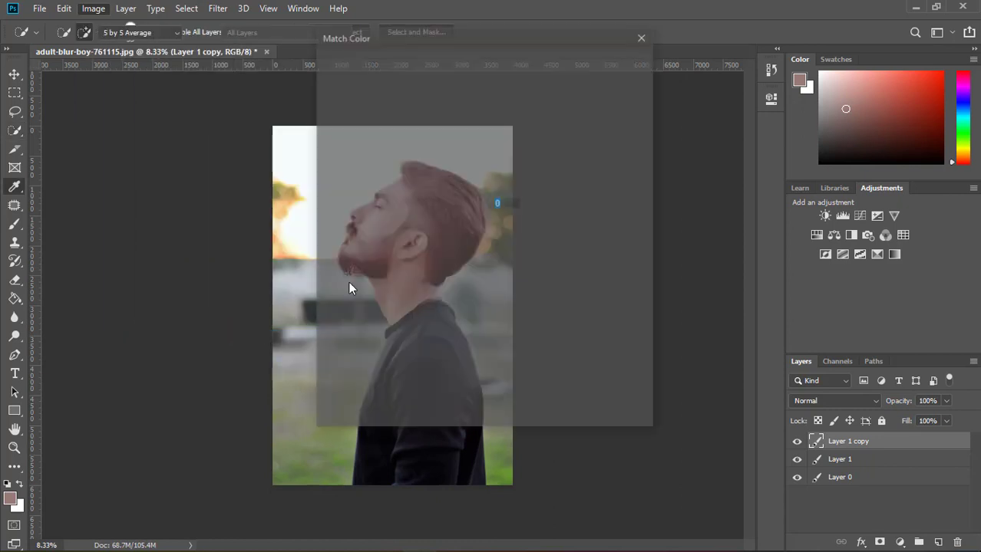
left_click_drag(502, 37, 743, 88)
left_click(752, 178)
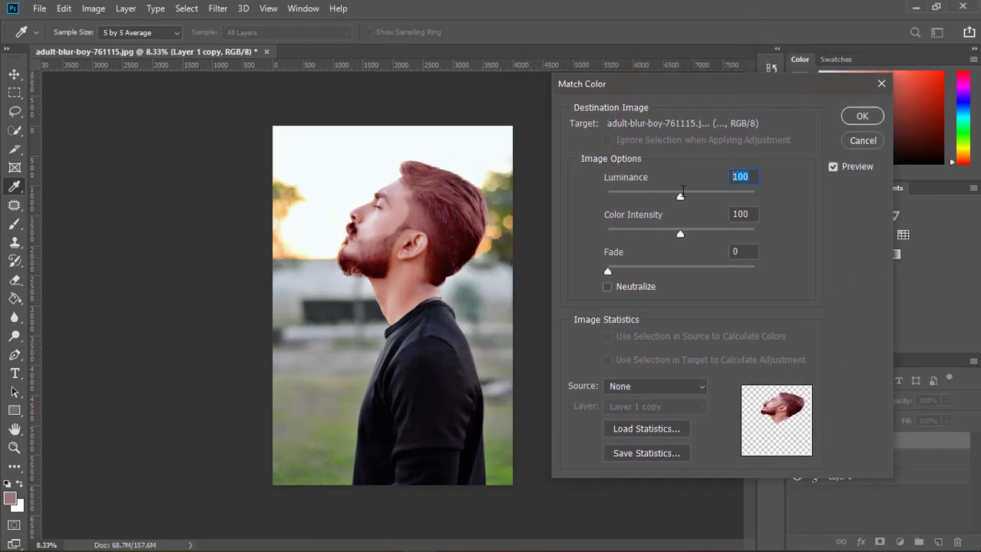
type("102")
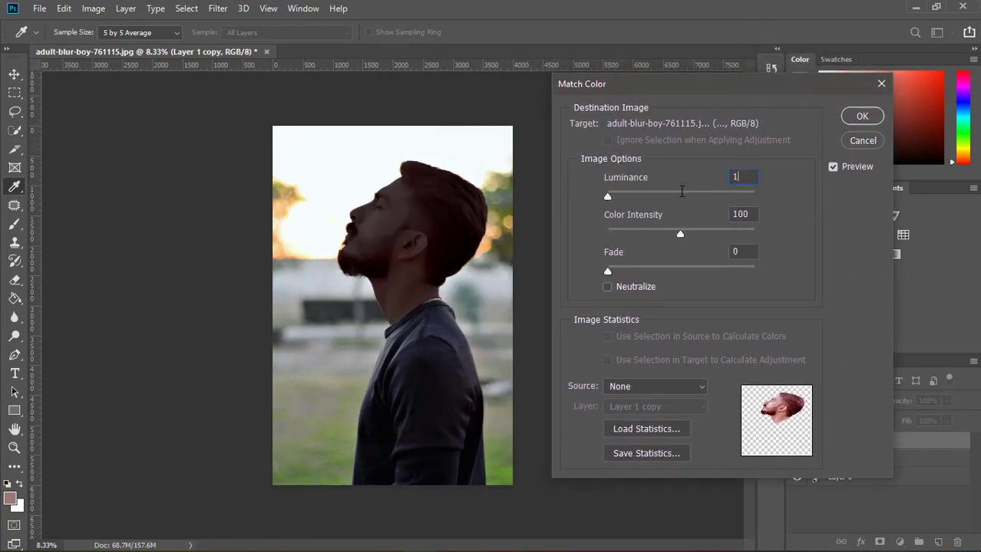
left_click(749, 213)
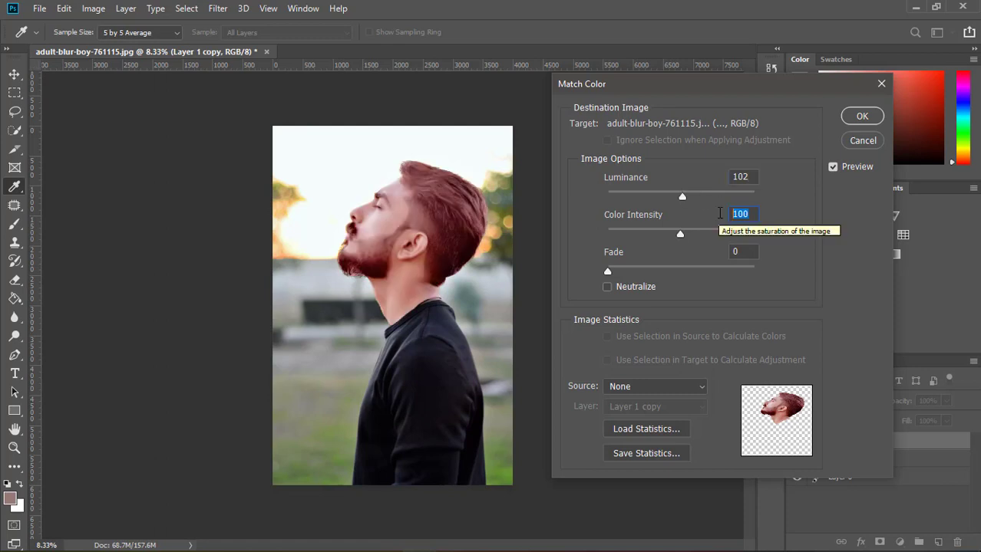
type("167")
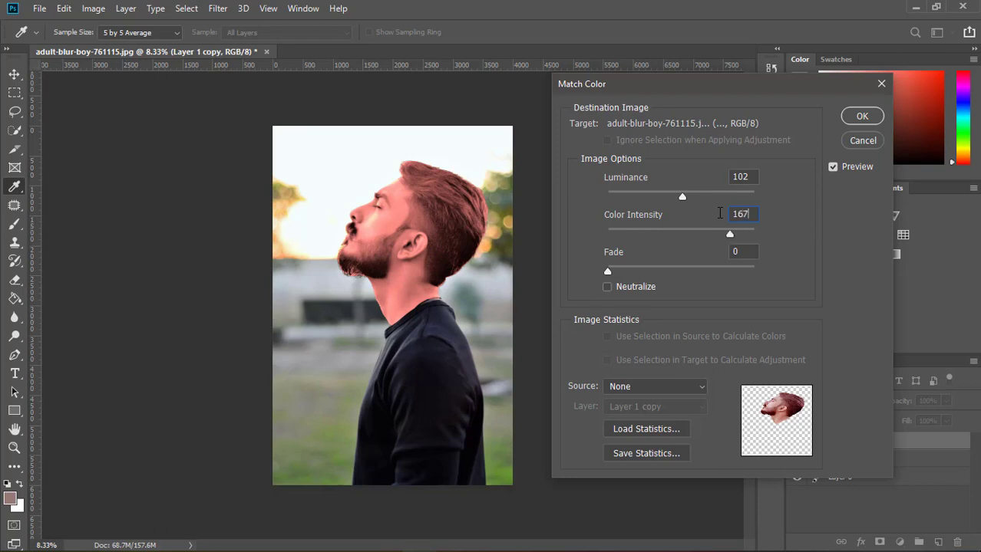
left_click(753, 250)
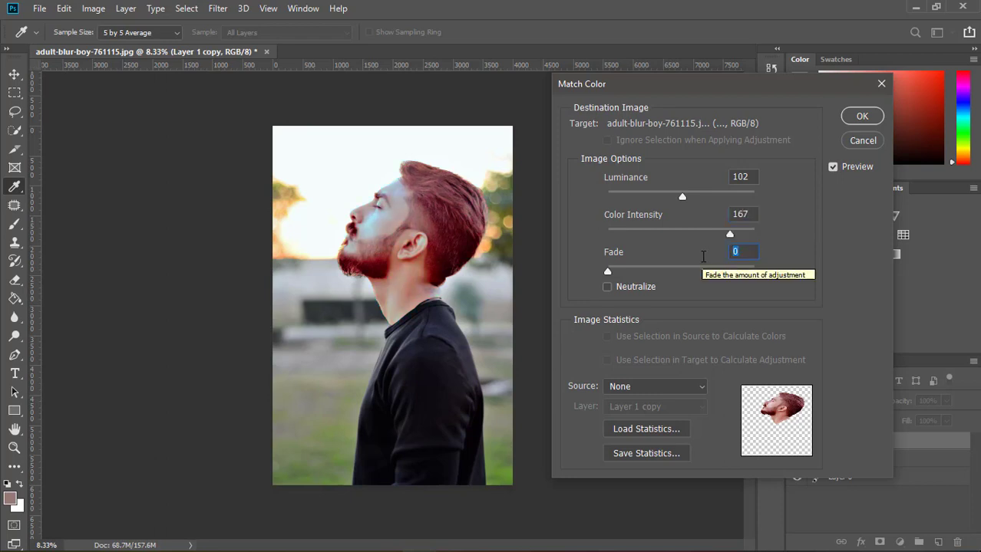
type("100")
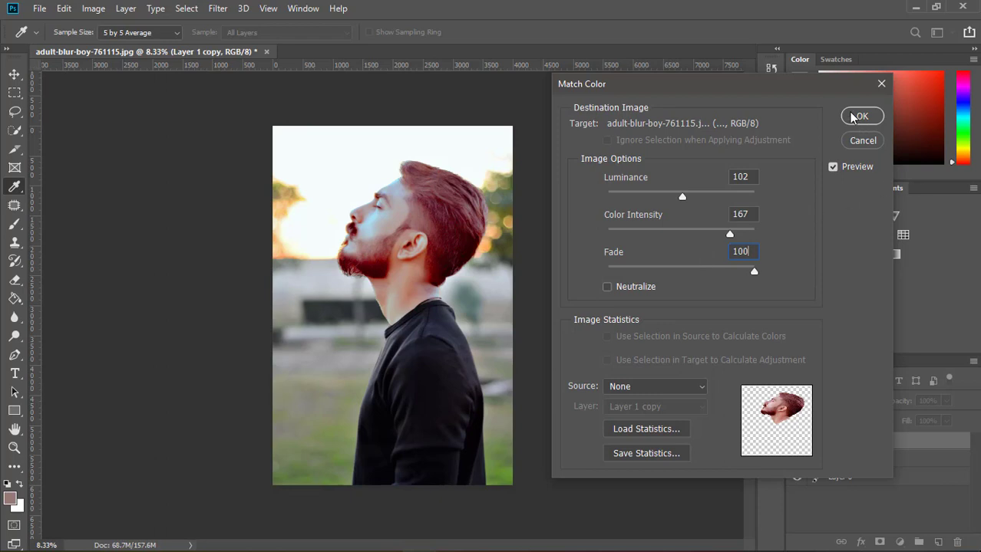
left_click(852, 117)
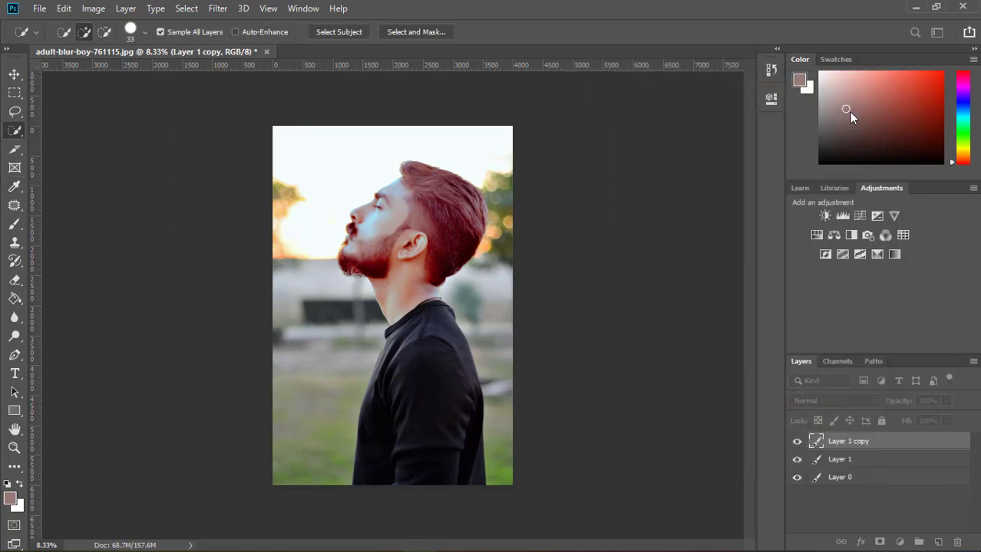
Step: Apply Posterize to the duplicated head layer with 255 levels
left_click(95, 8)
mouse_move(127, 48)
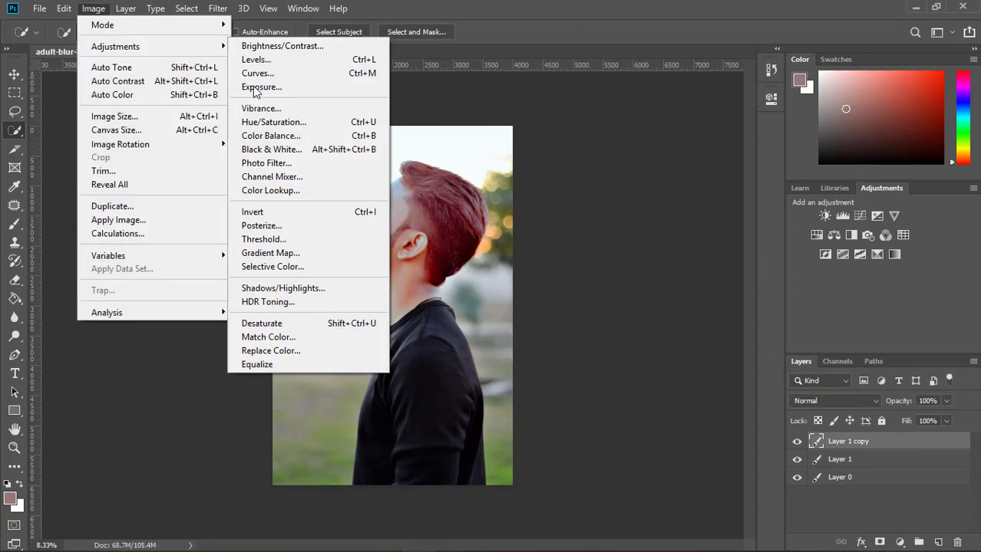
left_click(265, 226)
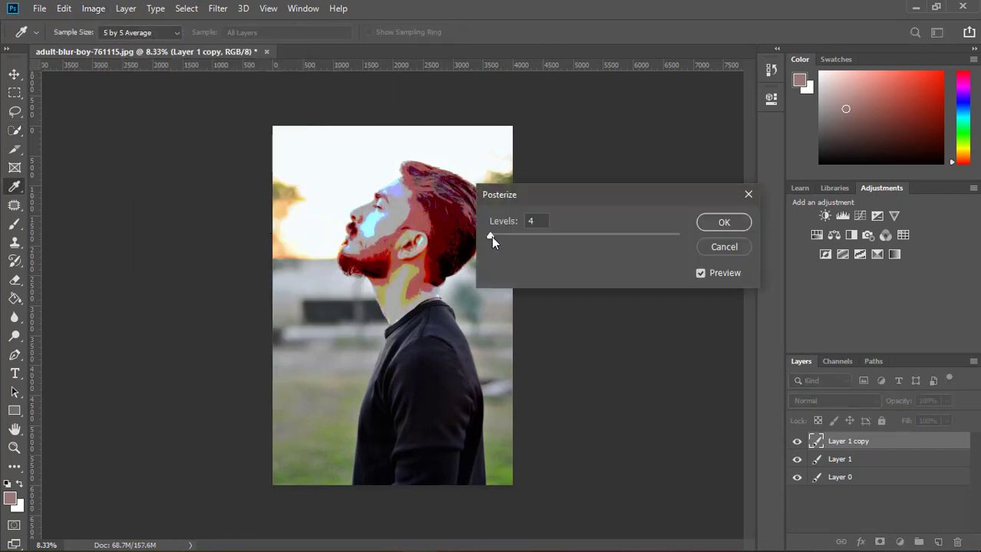
left_click_drag(490, 236, 711, 229)
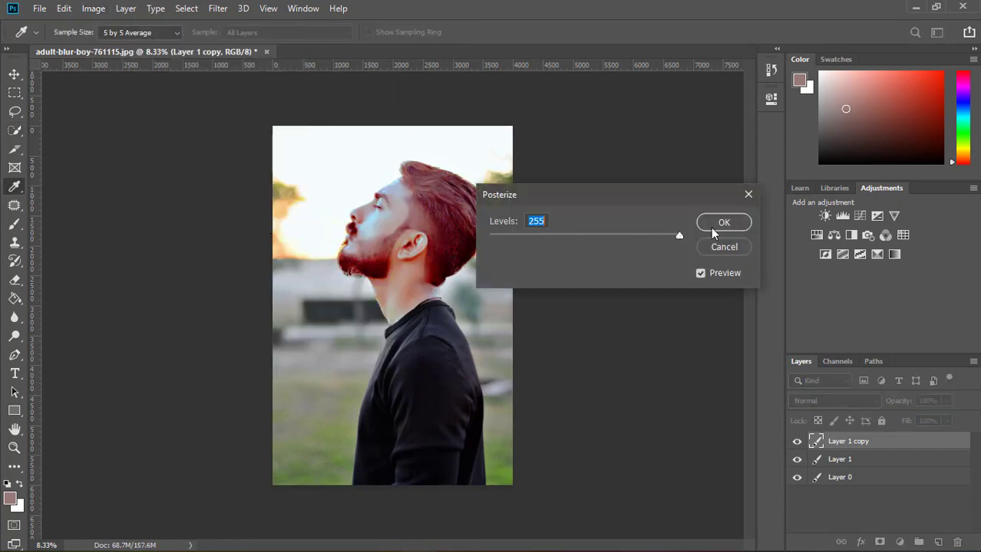
left_click(721, 229)
key("w")
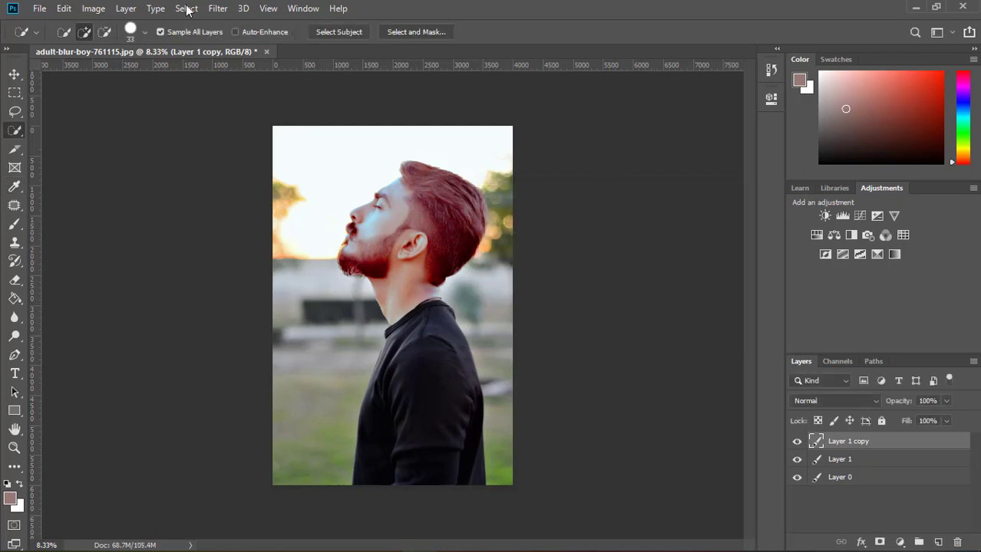
Step: Apply a Photo Filter to the duplicated head layer using Warming Filter (85) at about 79% density with luminosity preserved
left_click(99, 16)
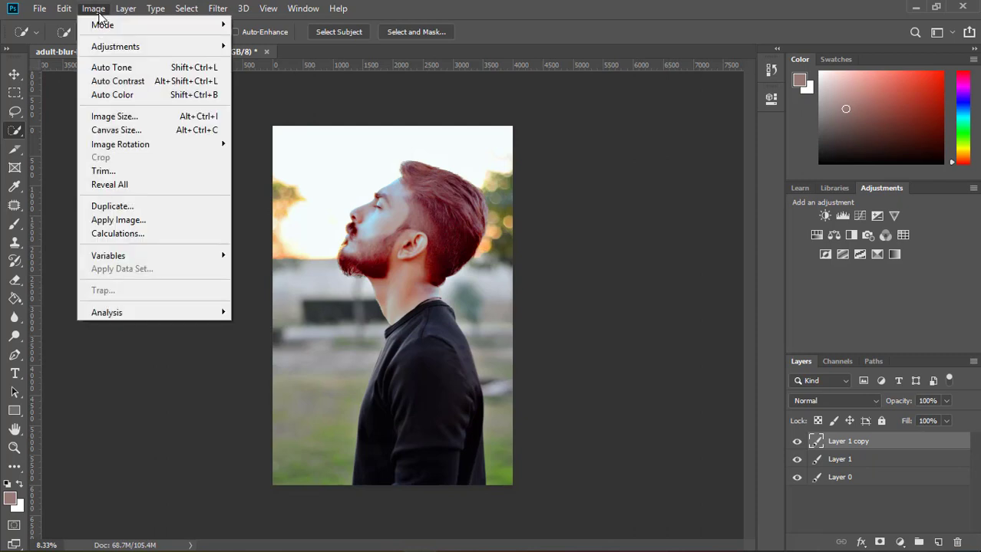
mouse_move(113, 46)
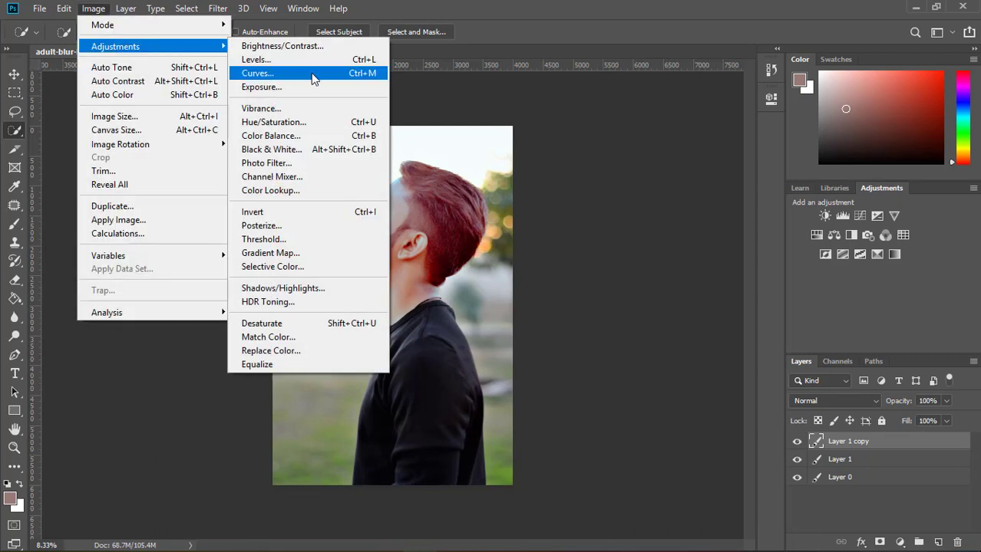
left_click(258, 163)
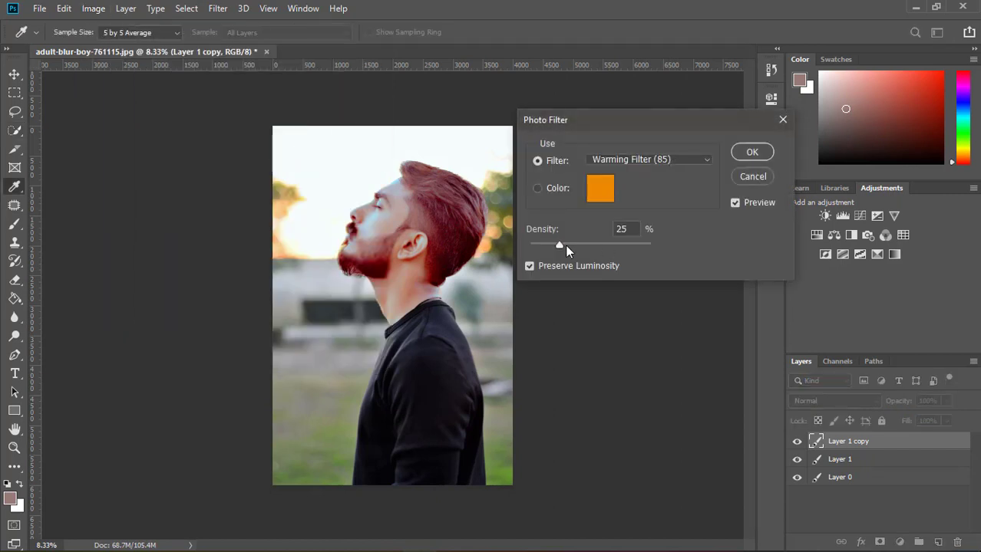
left_click_drag(564, 245, 607, 250)
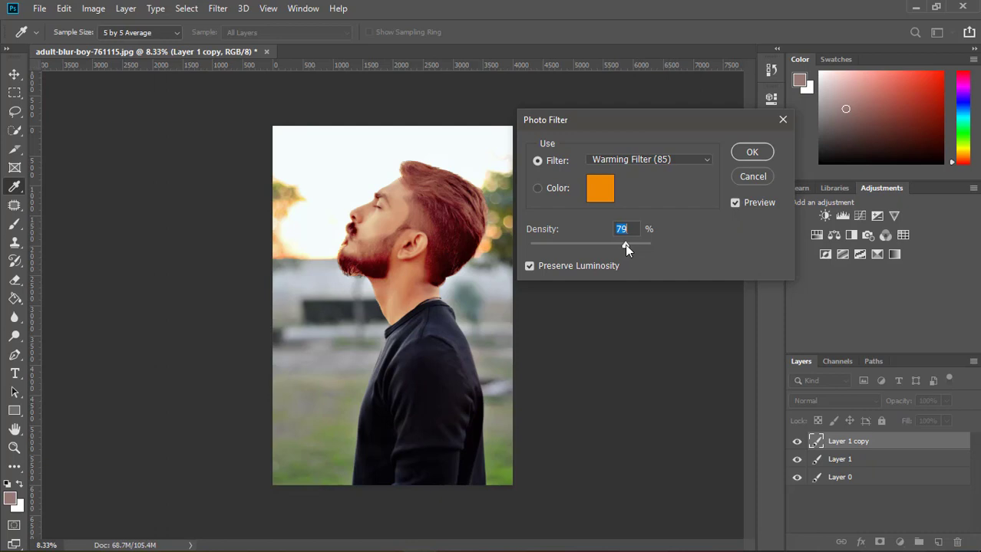
left_click_drag(627, 246, 625, 245)
left_click(748, 152)
key("w")
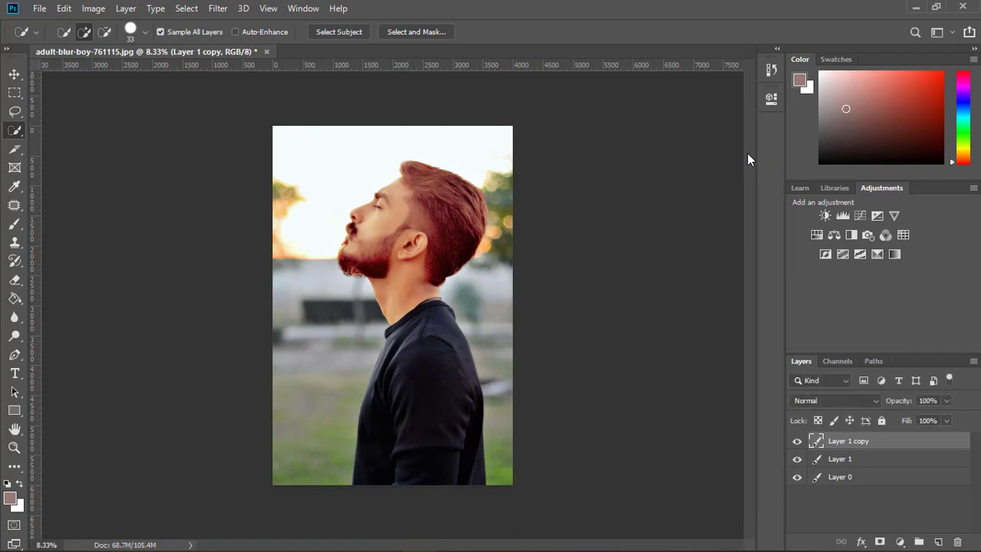
Step: Add a Curves adjustment layer above all layers and pull the RGB curve slightly down just above its midpoint
left_click(860, 217)
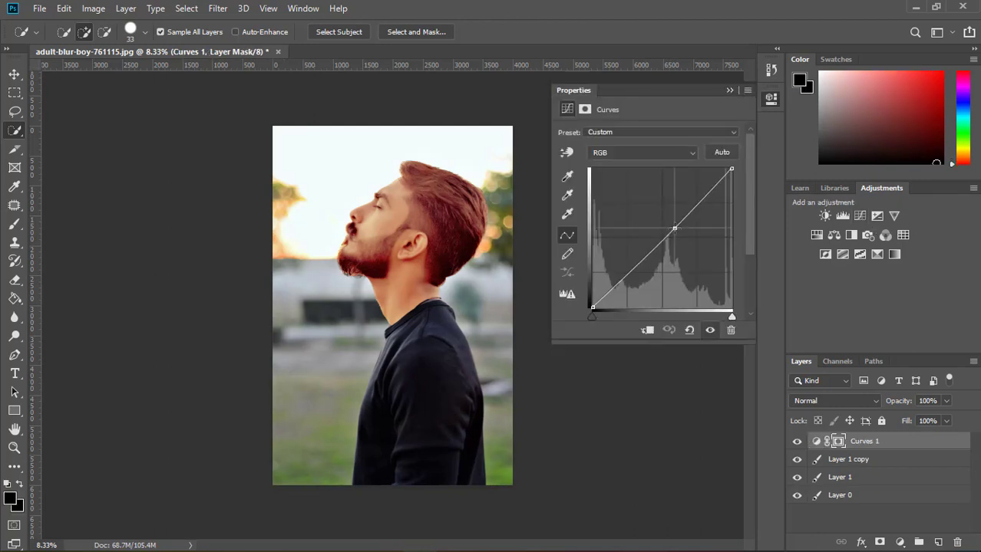
left_click(674, 228)
left_click_drag(673, 229, 677, 231)
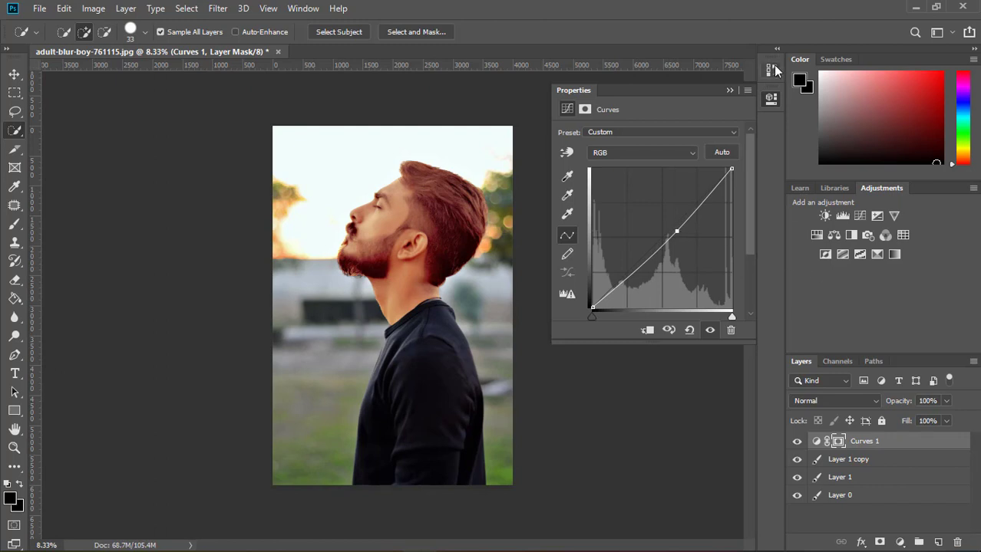
left_click(771, 98)
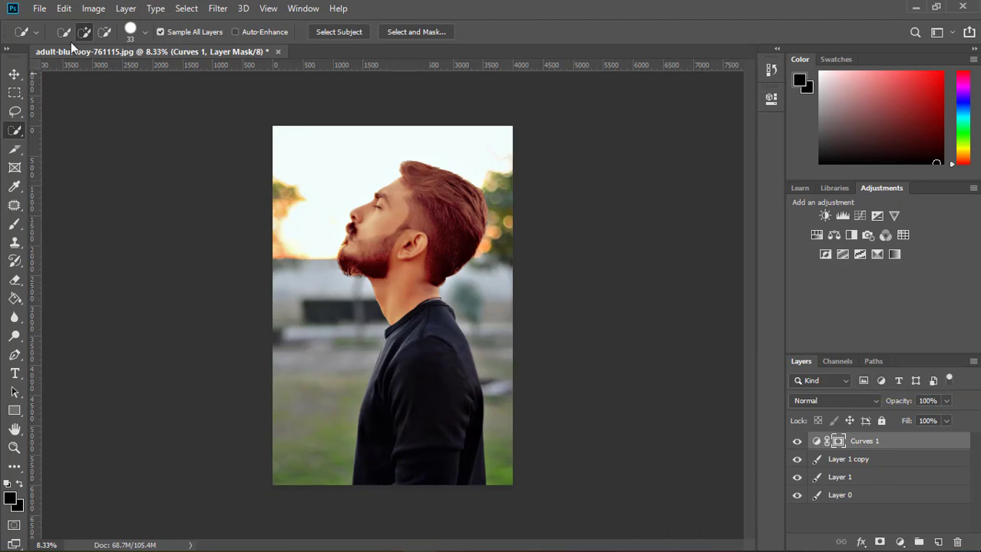
Step: Move Layer 1 copy right and slightly down, and Layer 1 right about half as far, to stagger the three heads
left_click(16, 74)
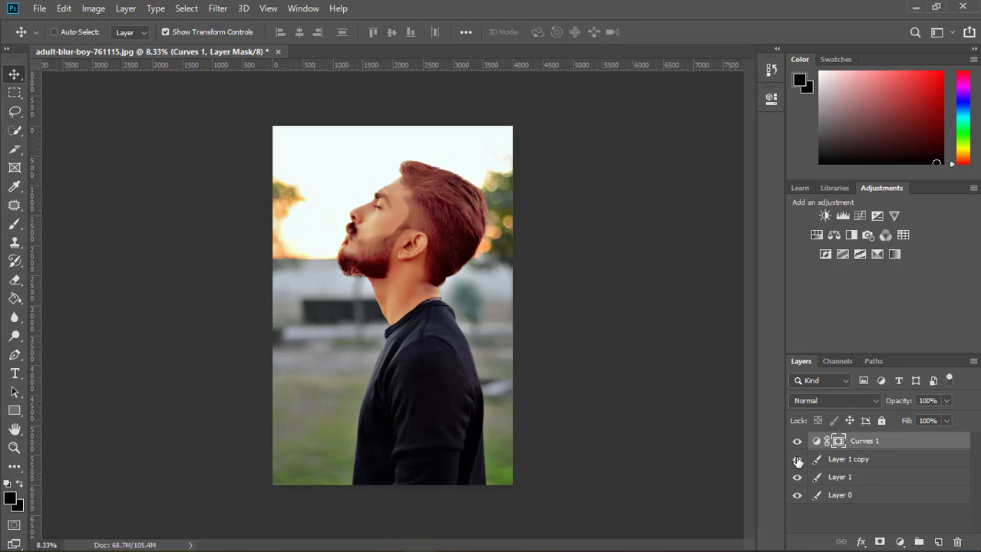
left_click(795, 477)
left_click(796, 460)
left_click(798, 477)
left_click(816, 465)
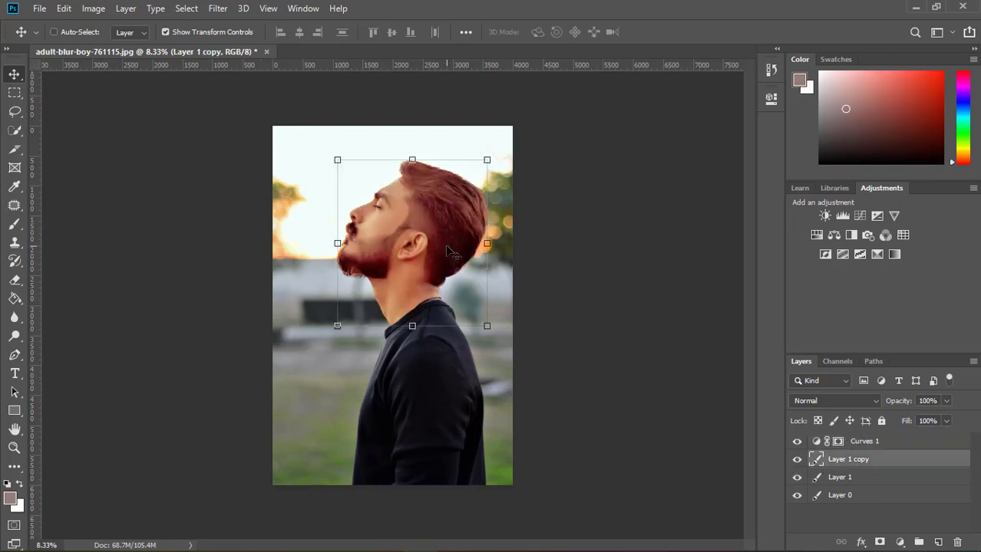
left_click_drag(439, 247, 483, 247)
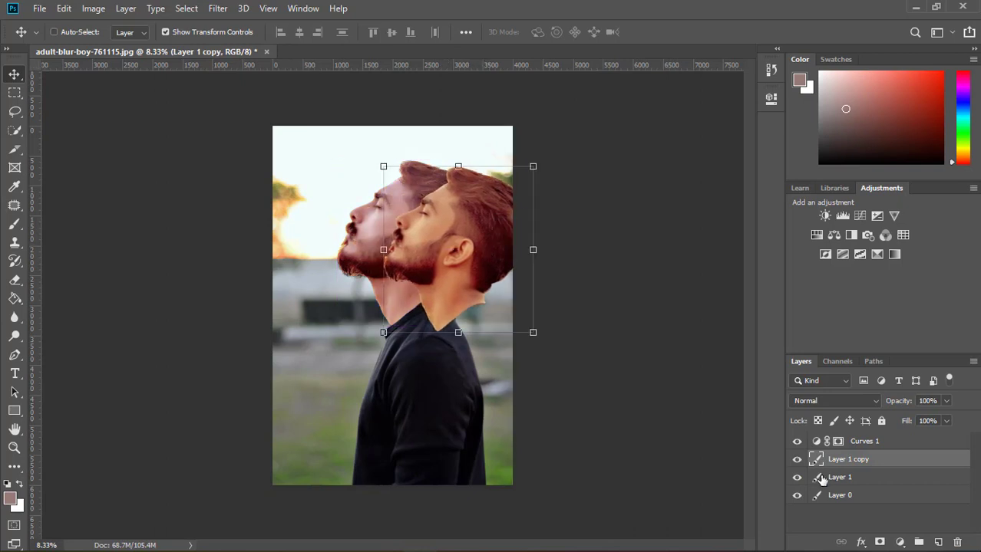
left_click(820, 478)
left_click_drag(390, 214, 410, 217)
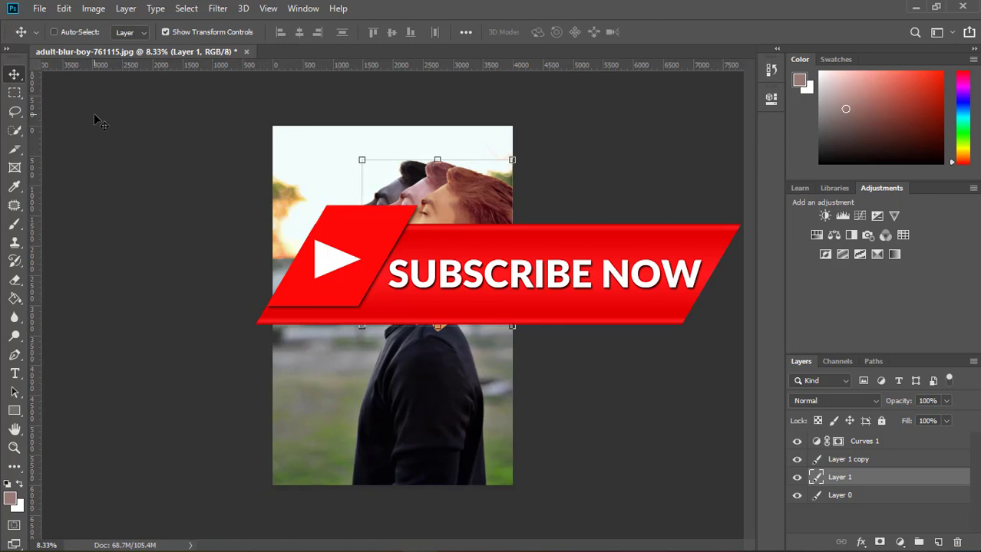
Step: Select Layer 0 and examine the three overlapping heads close up at 25% zoom
left_click(858, 498)
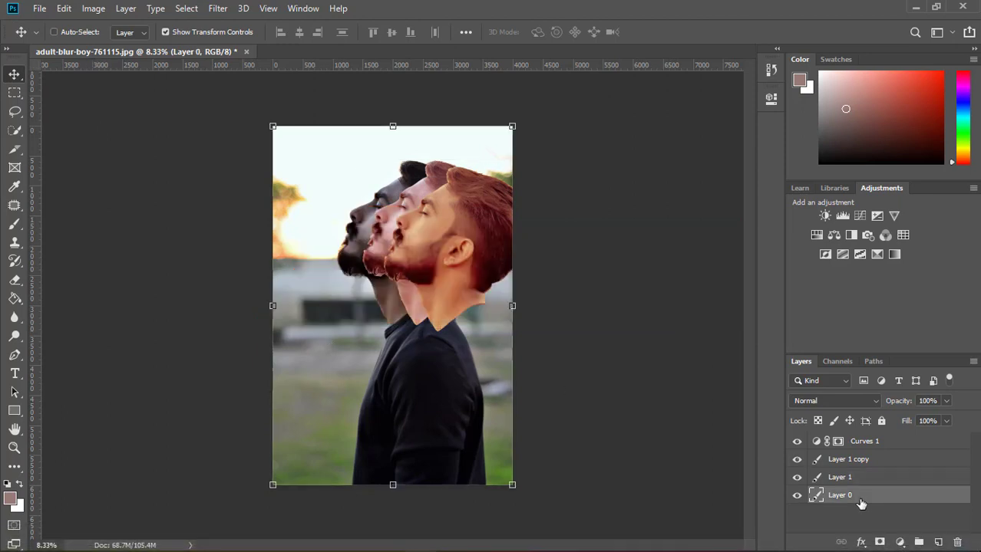
key("ctrl+plus")
key("ctrl+plus")
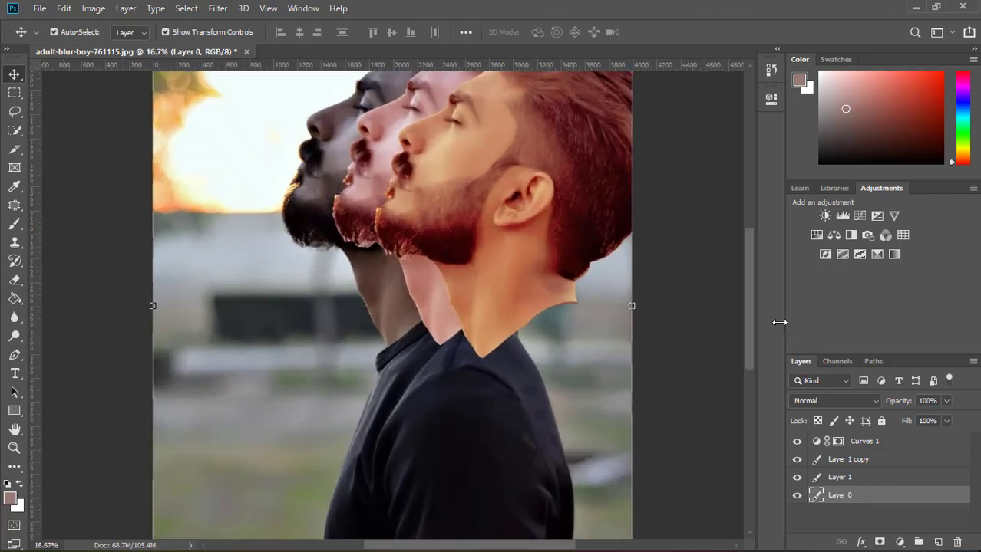
left_click_drag(749, 316, 747, 284)
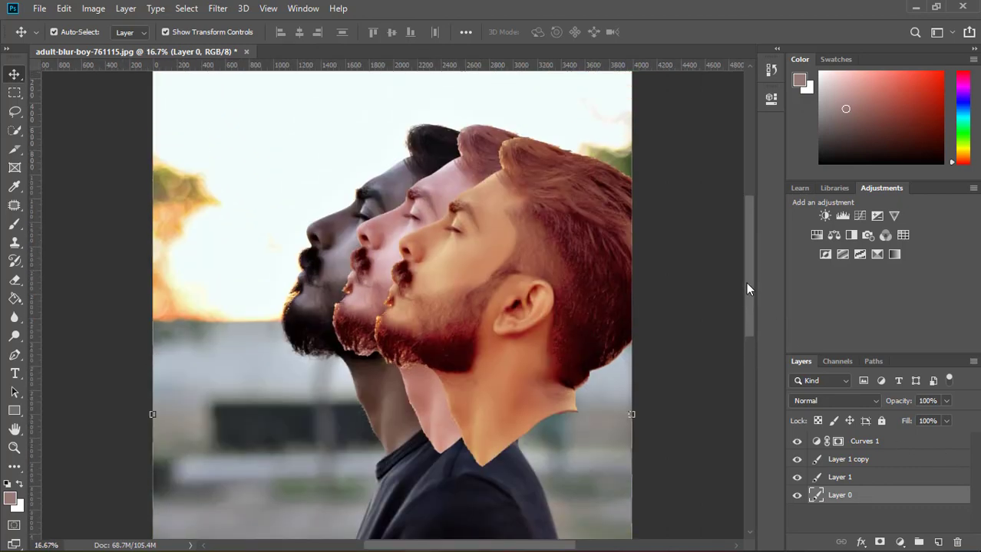
key("ctrl+plus")
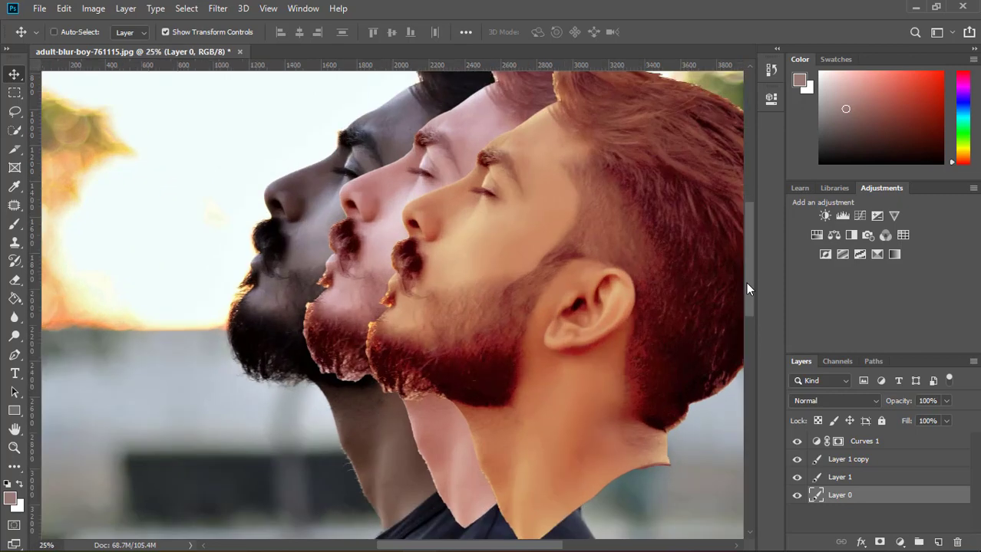
left_click_drag(746, 285, 747, 271)
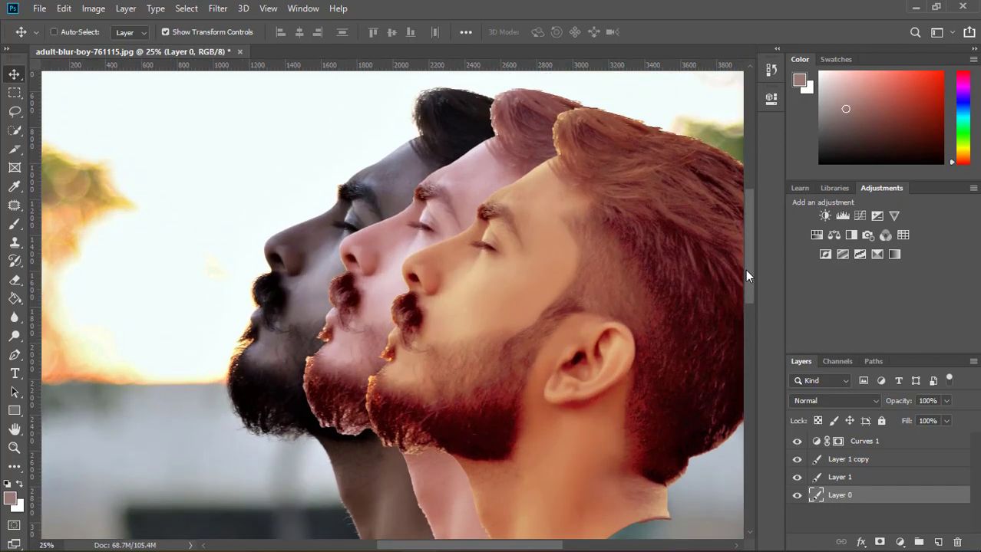